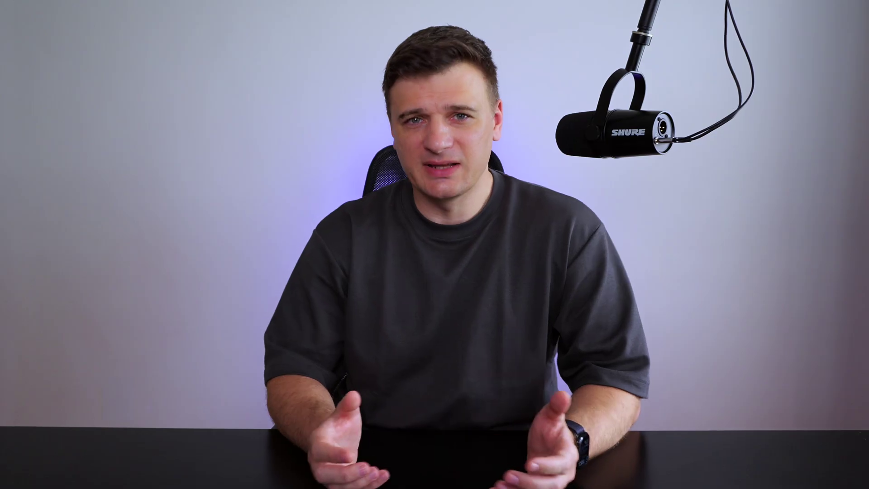
Create a new Board stage named 'Sample Storyboard' and open it
click(837, 49)
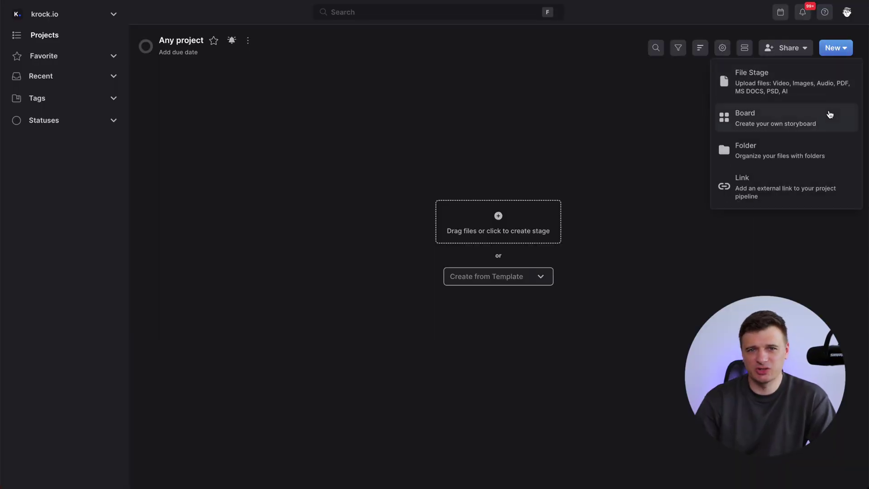
click(830, 115)
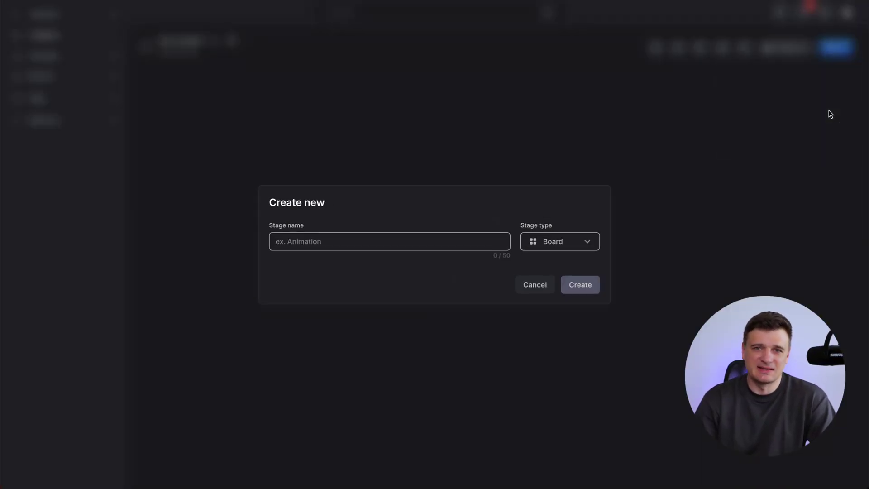
text(Sample Storyboard)
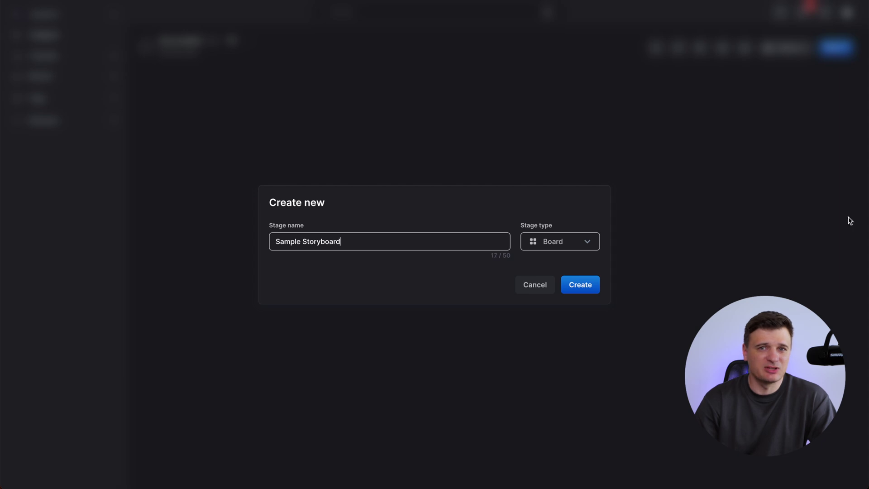
key(Return)
click(242, 132)
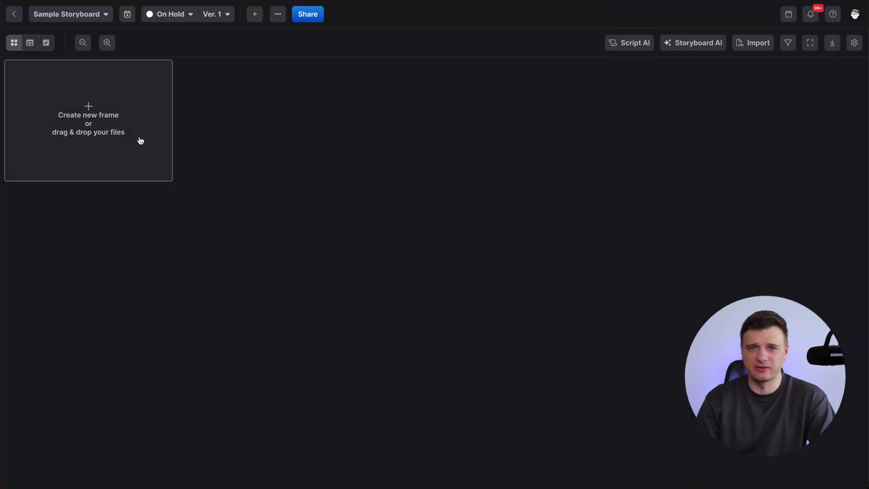
Add a frame to the empty board and select all 55 sketch PNGs in the Demo Storyboard folder
click(140, 140)
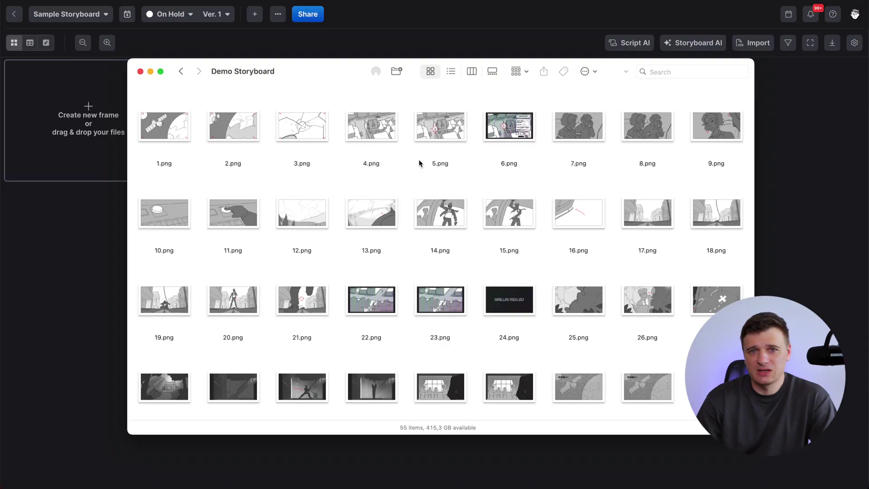
key(super+a)
Drop the 55 sketches onto the board as numbered frames and scroll through them
drag(361, 133, 94, 113)
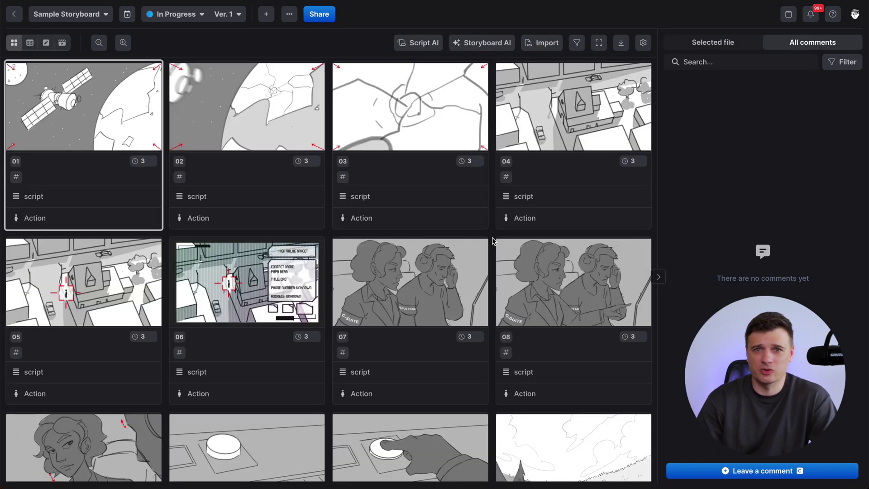
scroll(493, 241, down, 2)
scroll(492, 241, down, 6)
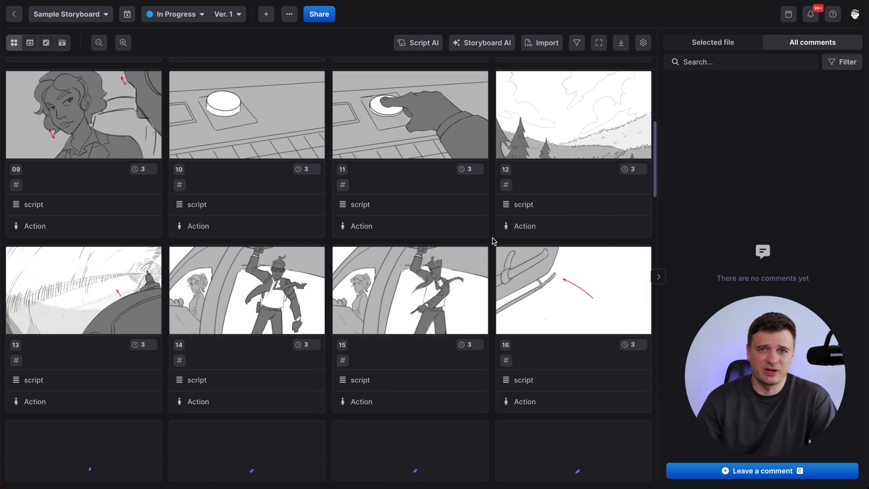
scroll(492, 241, down, 5)
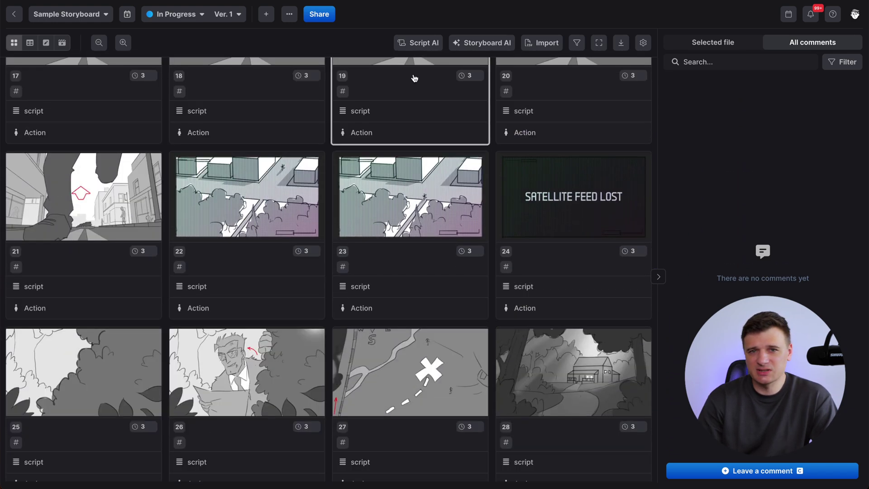
scroll(414, 80, up, 5)
scroll(415, 79, up, 5)
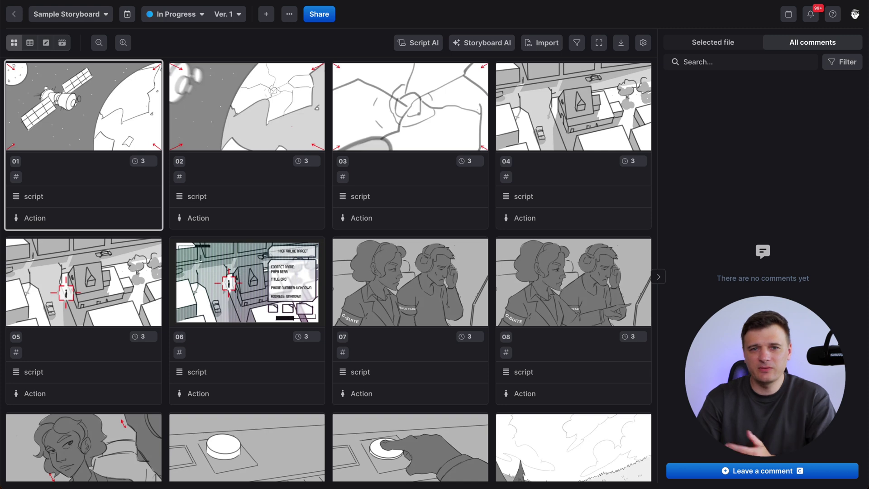
Give frame 01 the Action text 'We are looking at Earth from Space' and start a CSV import
click(28, 219)
text(We are looking at E)
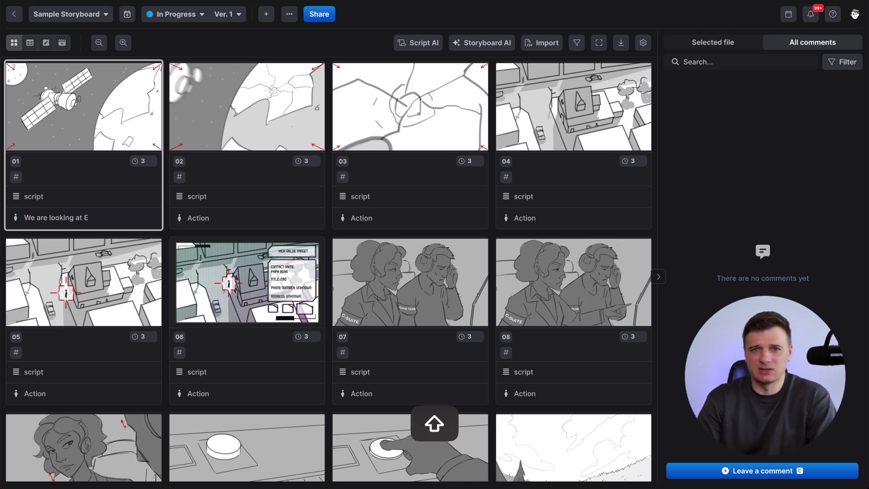
text(arth from Space)
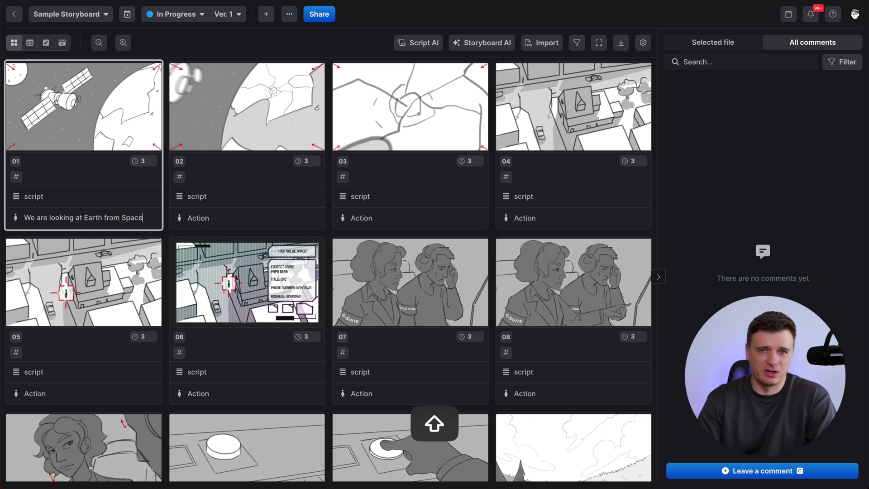
click(542, 45)
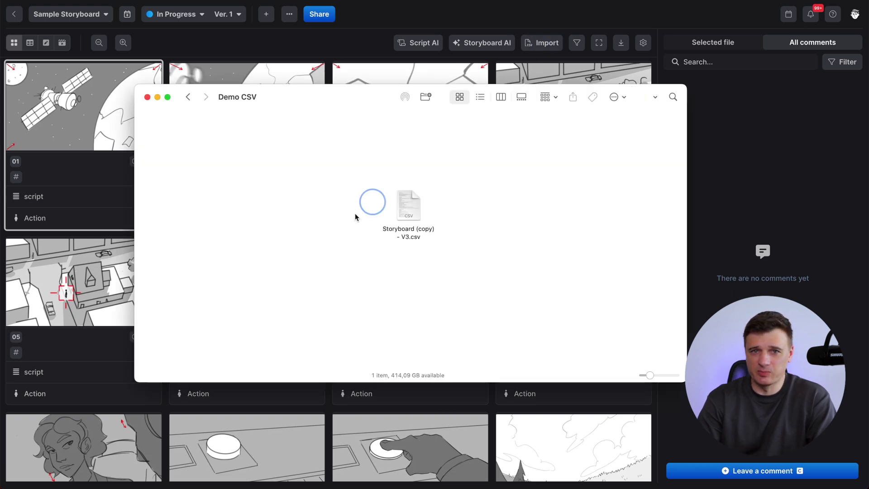
Open 'Storyboard (copy) - V3.csv' from the Demo CSV folder
click(411, 236)
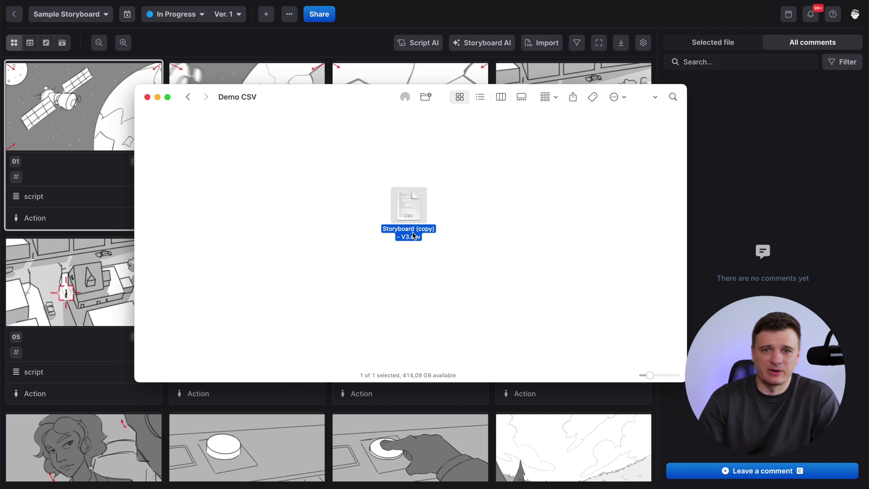
double_click(413, 235)
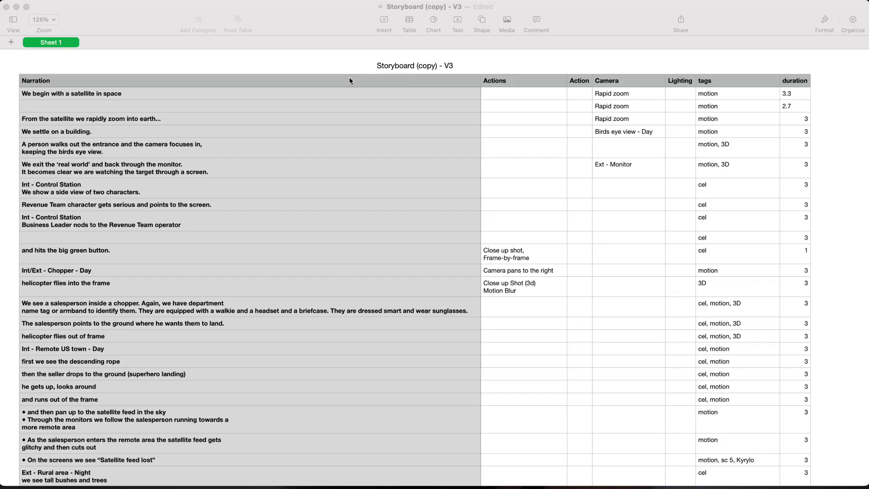
click(350, 55)
key(Right)
key(Right)
key(Right)
key(Right)
key(Right)
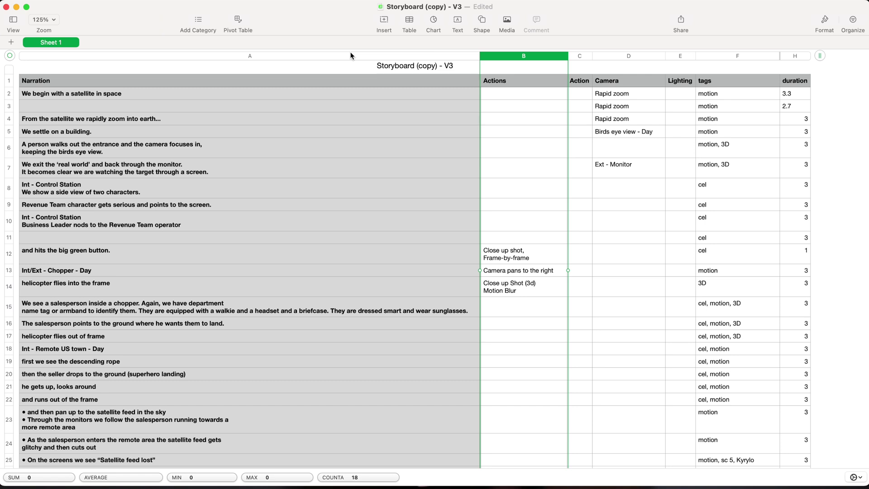
key(Right)
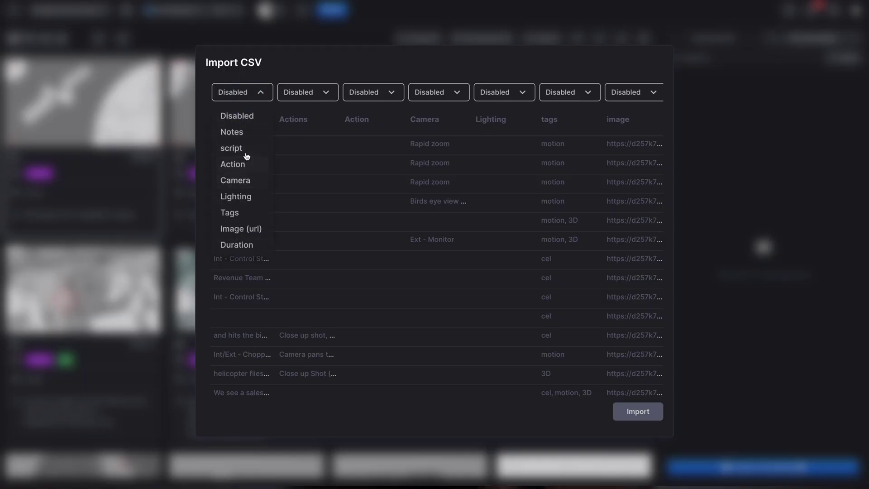
Map the CSV columns to Action, Camera, Tags and Duration for the import
click(245, 164)
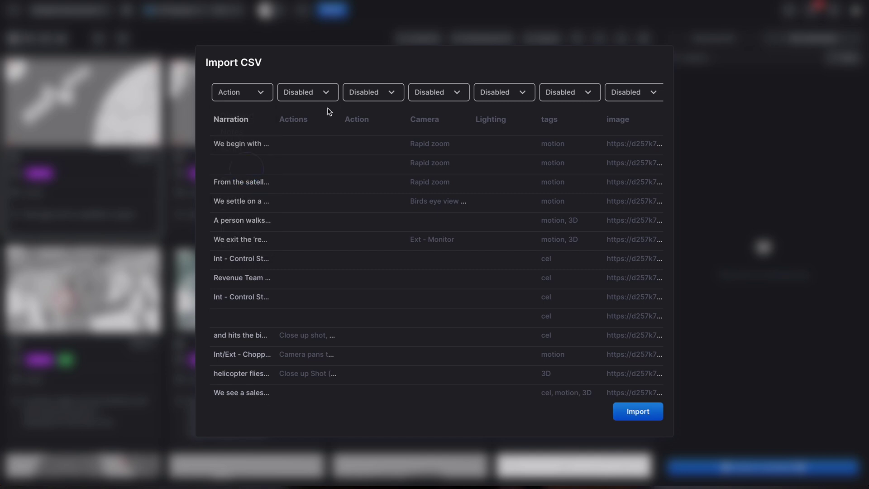
click(327, 96)
click(314, 182)
click(569, 91)
click(557, 212)
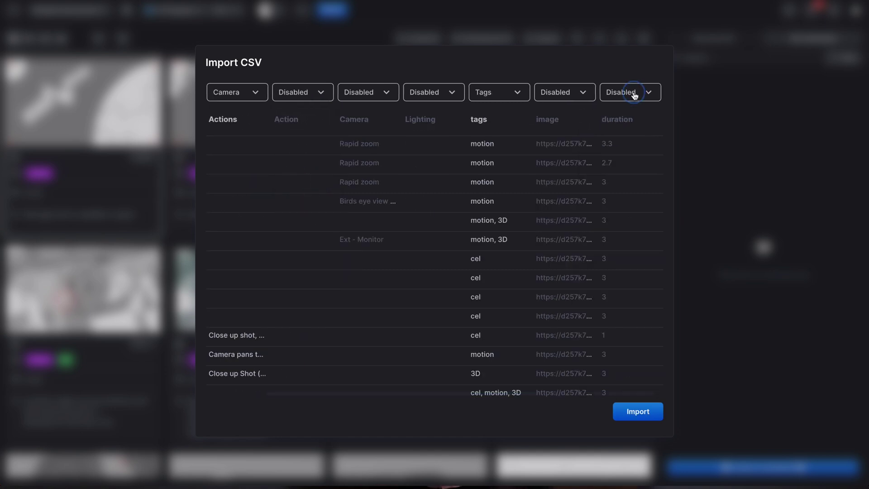
click(634, 92)
click(625, 245)
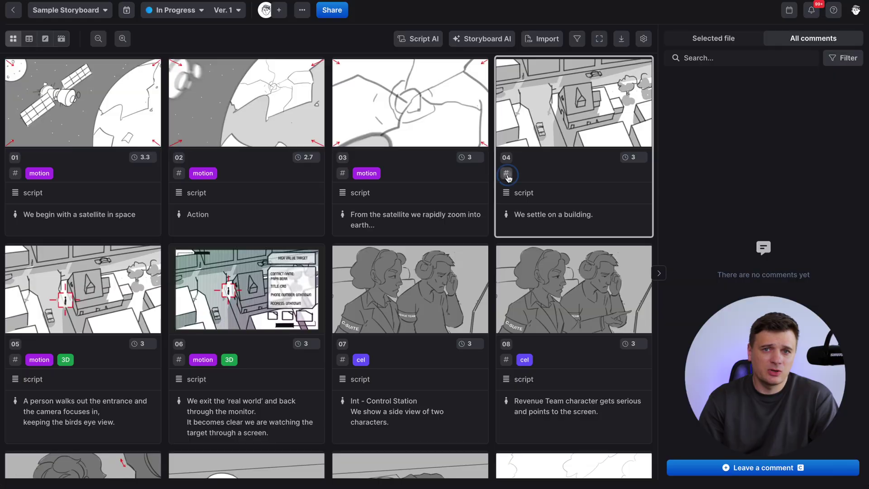
Give frame 04 a new yellow 'live action' tag and enlarge the grid to three cards per row
click(506, 173)
click(555, 332)
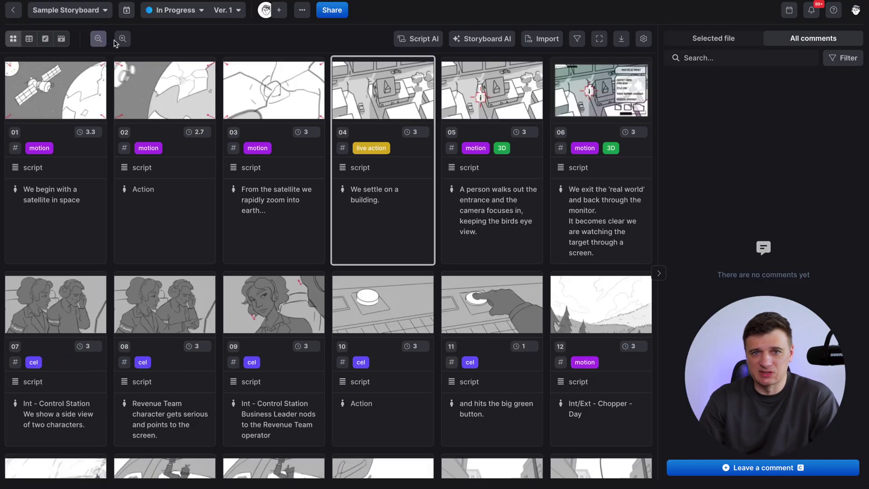
click(125, 42)
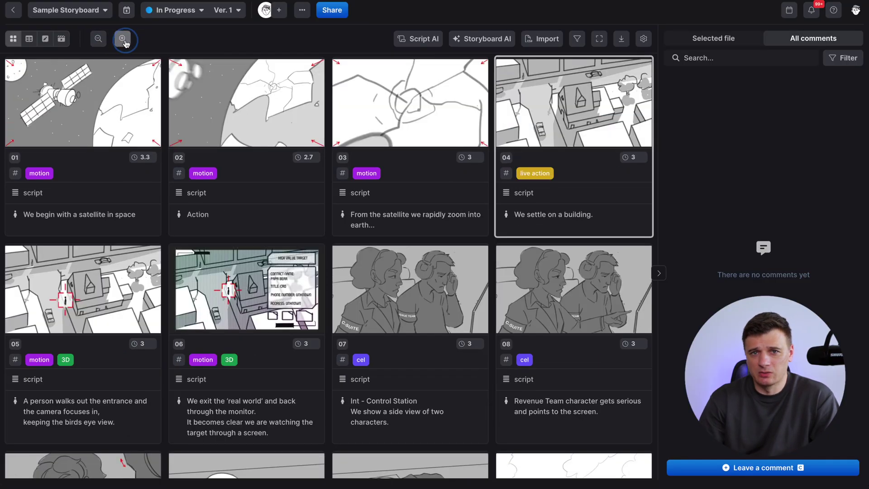
click(125, 43)
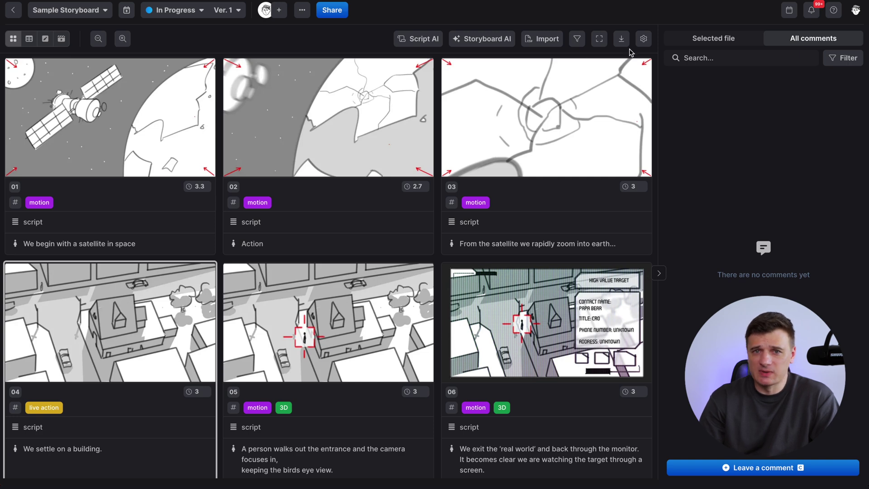
click(645, 40)
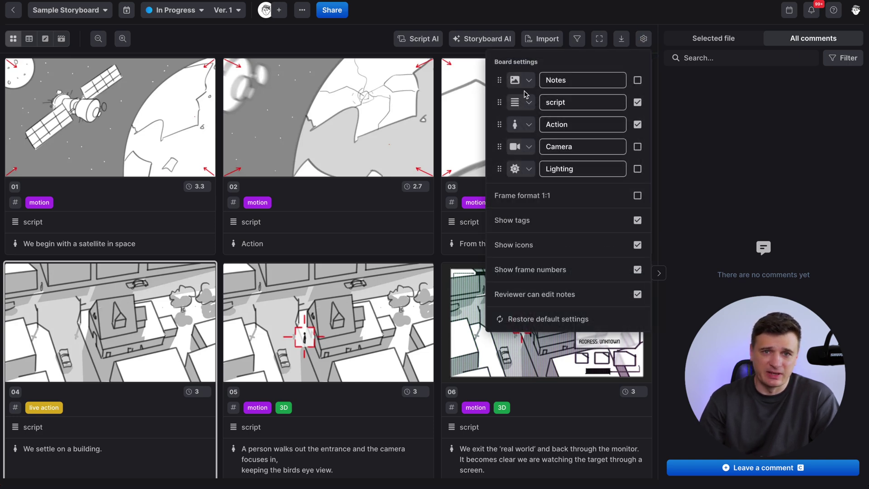
Move the Camera field to second place, then view the board as a table and frame 04 alone
drag(501, 146, 500, 103)
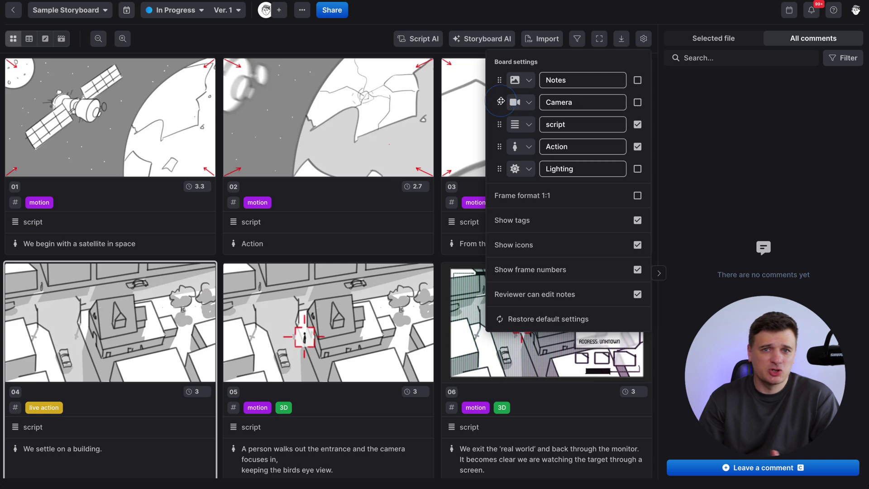
click(638, 272)
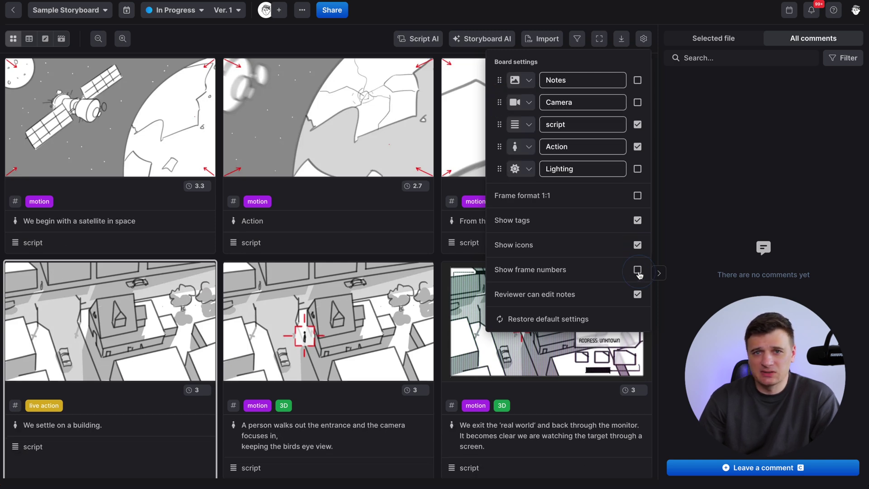
click(637, 270)
click(637, 221)
click(637, 221)
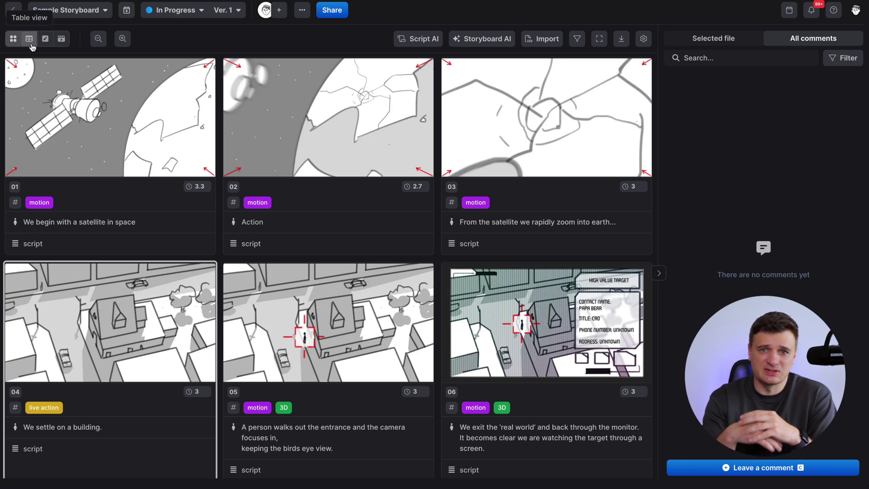
click(30, 41)
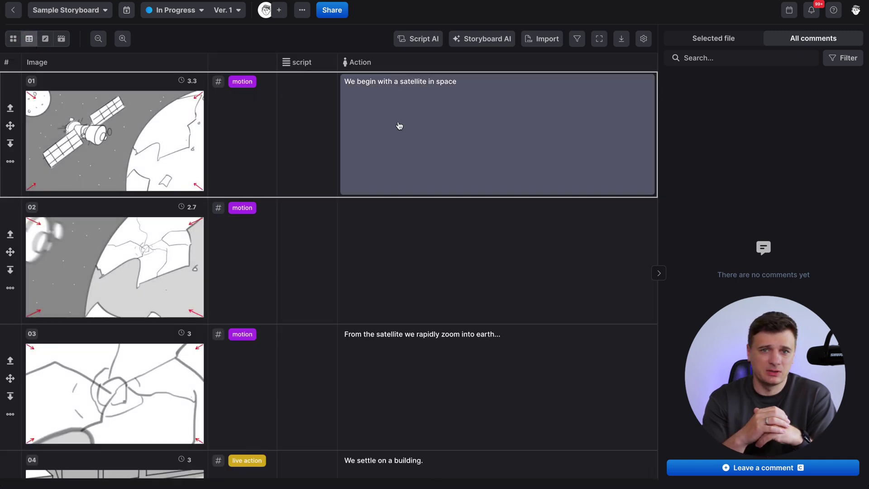
click(46, 43)
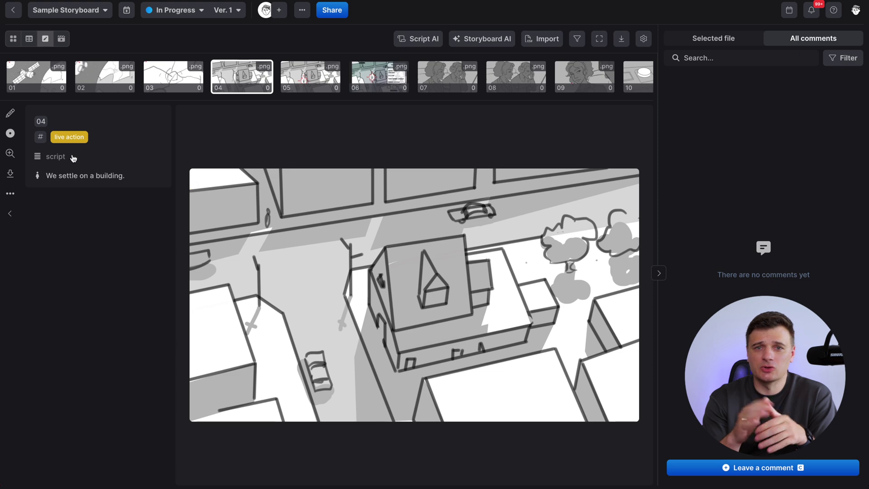
Comment on frame 04 with a street mark, mentioning a teammate: 'Let's draw a pedestrian here.'
click(10, 114)
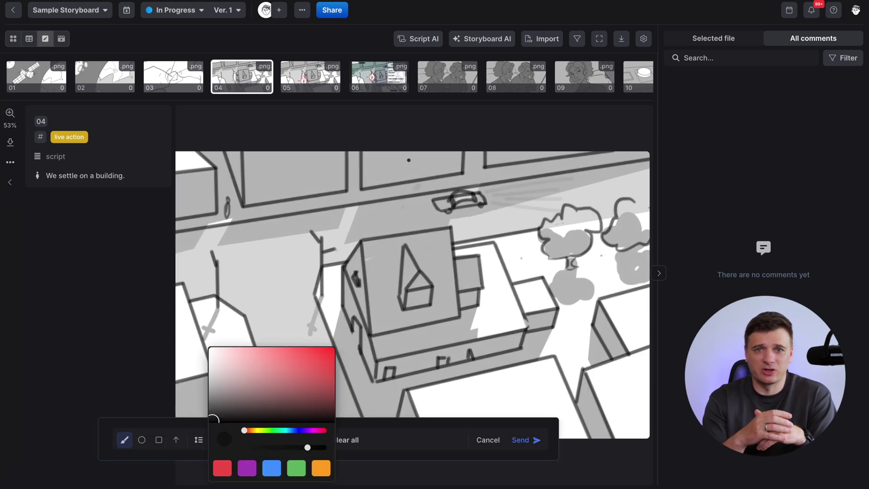
drag(417, 184, 415, 190)
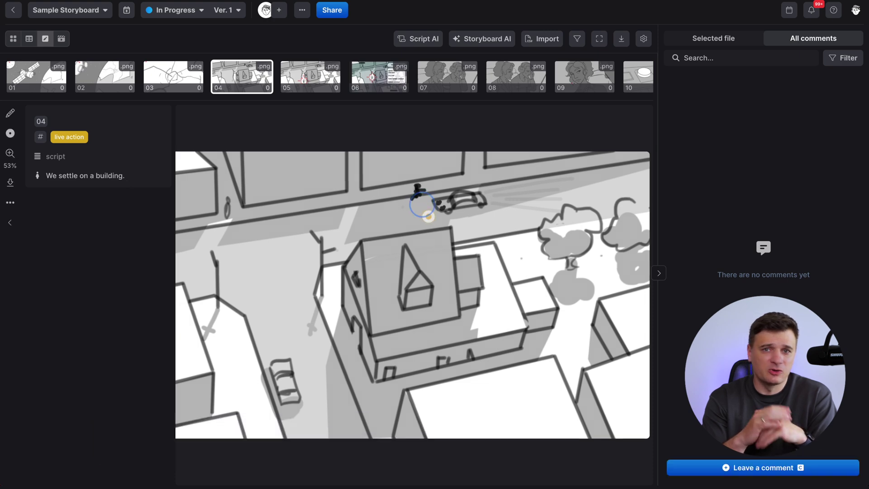
text(@an)
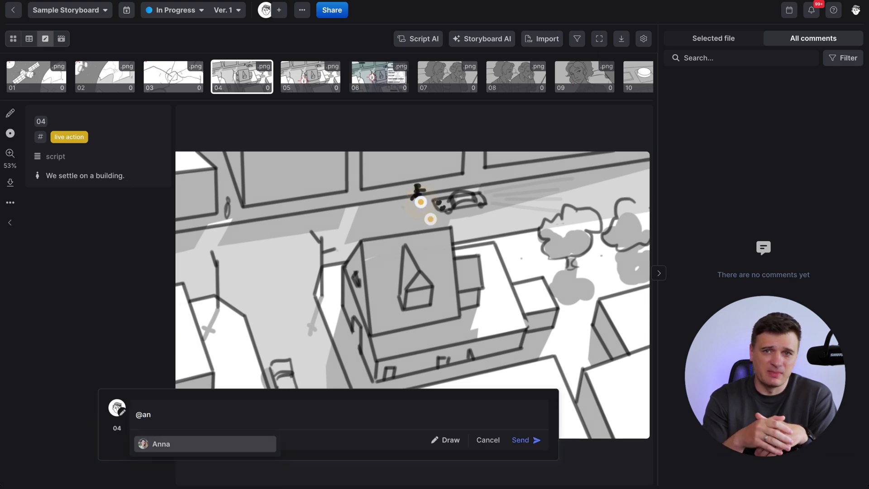
key(Return)
text(Let's draw a pedestrian here.)
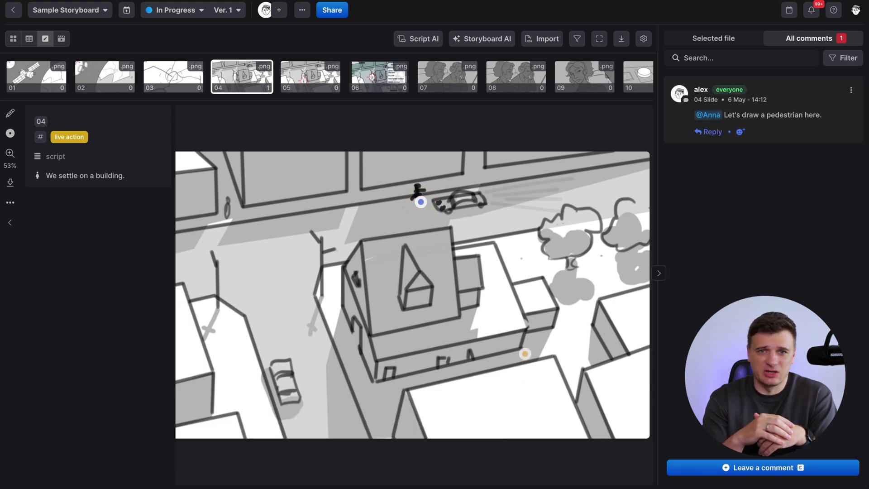
click(62, 40)
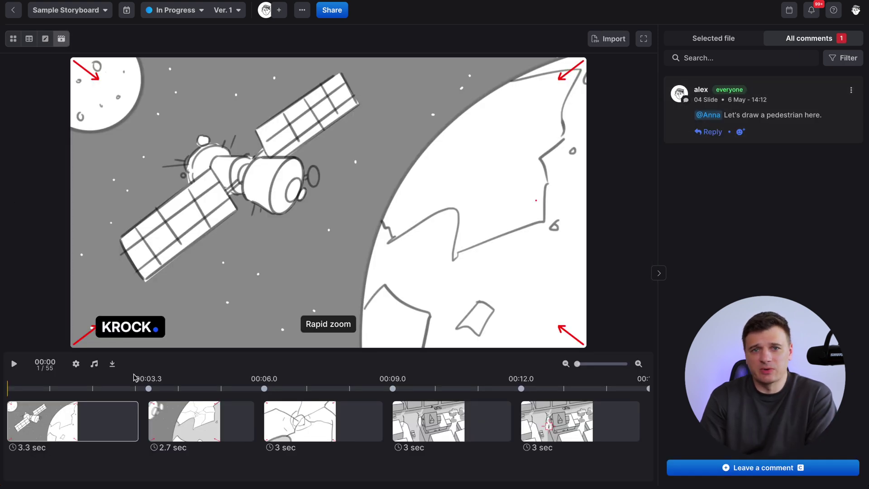
Trim the second clip to 2.5 sec, use Action notes as subtitles, and disable the watermark
drag(265, 390, 256, 390)
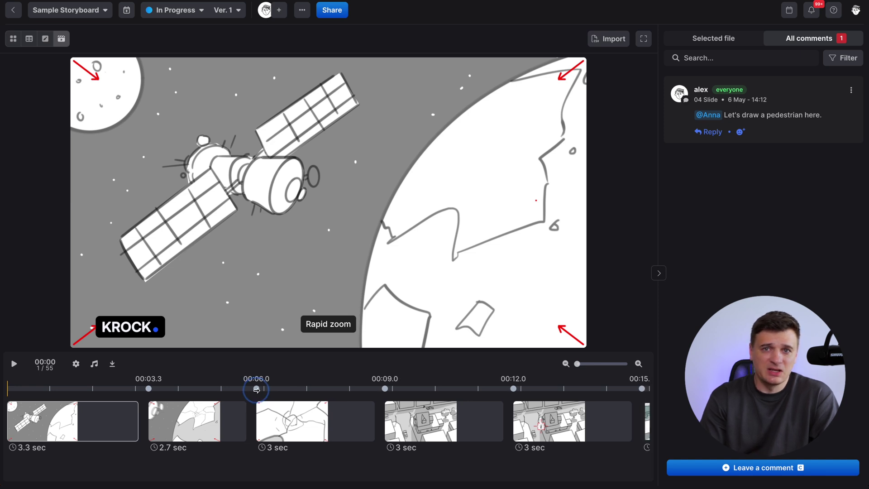
click(77, 364)
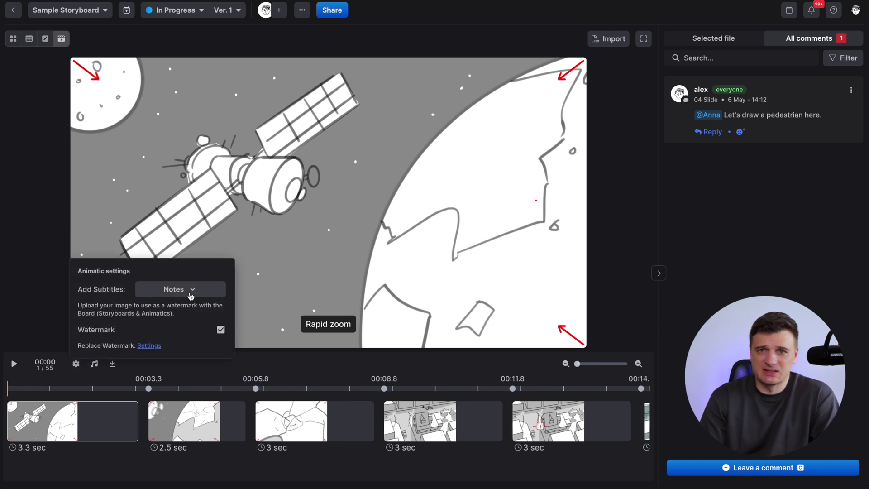
click(190, 296)
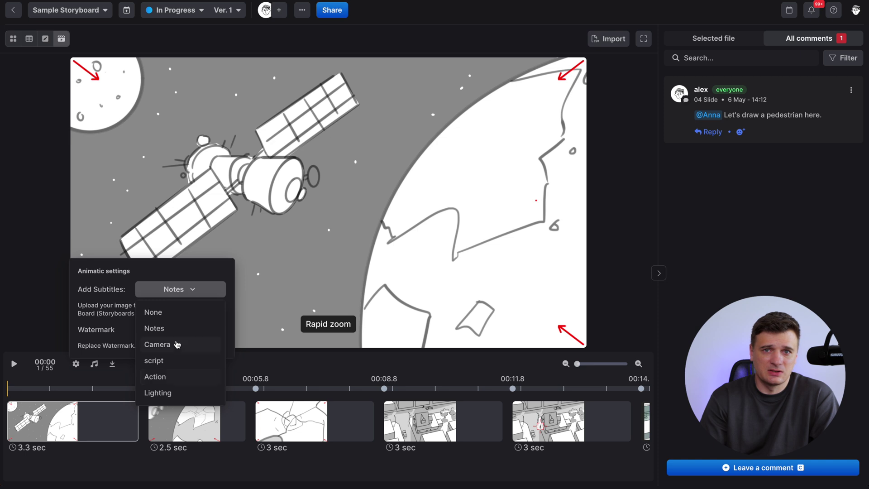
click(178, 378)
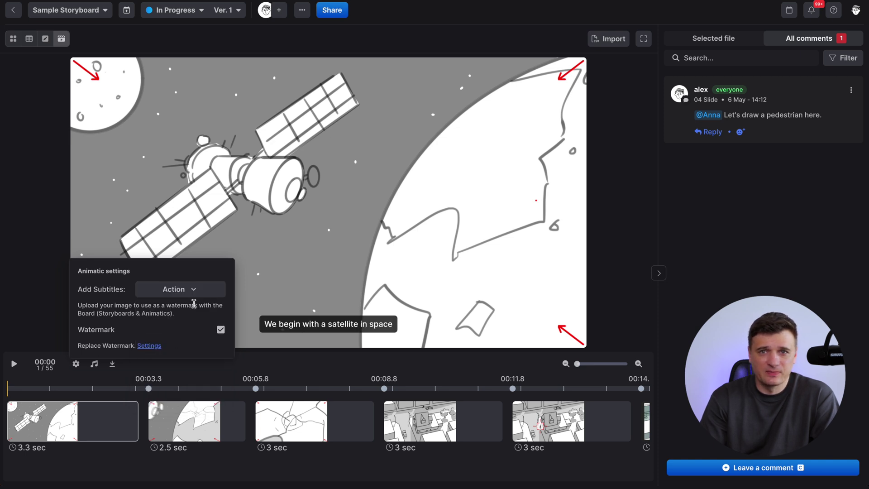
click(221, 330)
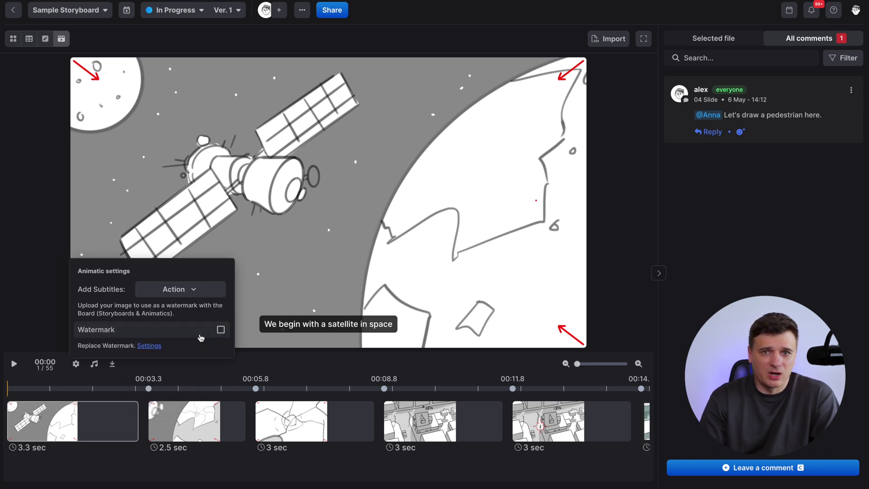
click(60, 333)
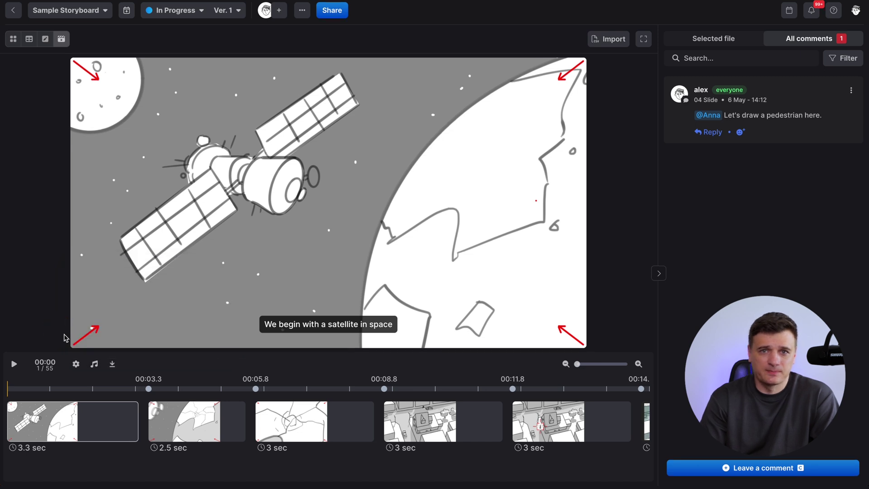
click(94, 365)
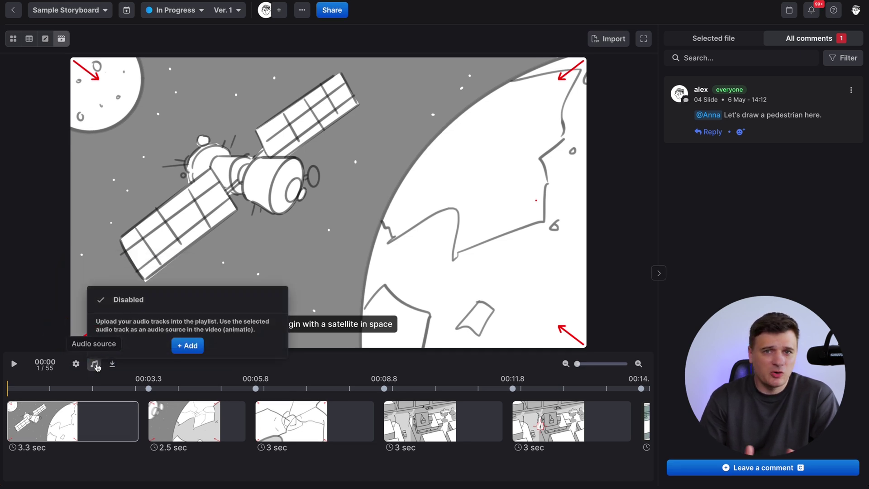
Upload an audio track, play from 00:09 at slide 4, and review the download formats fullscreen
click(187, 346)
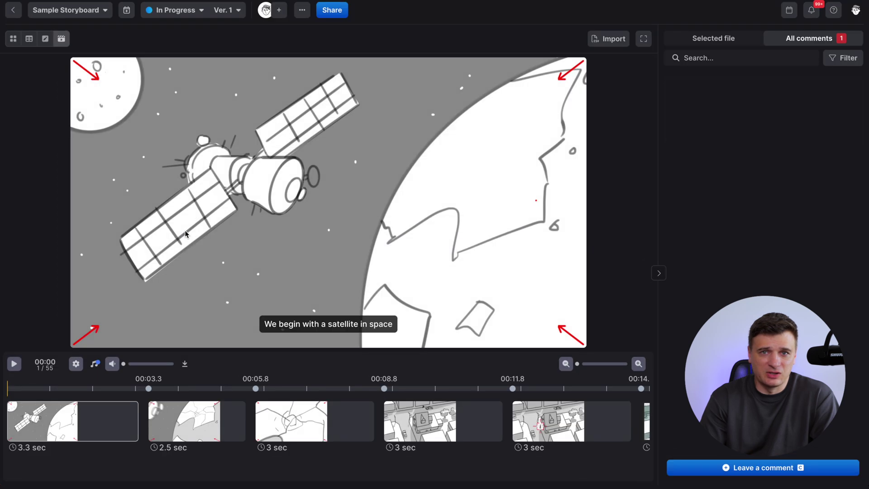
click(409, 389)
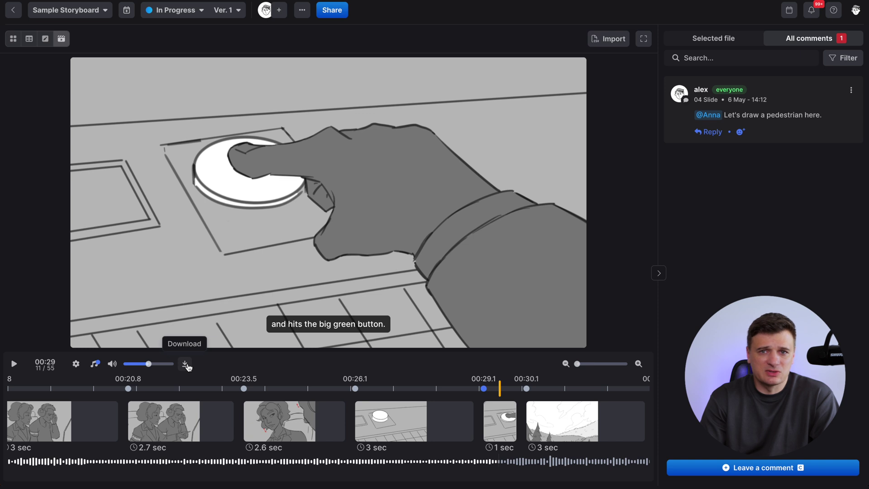
click(187, 364)
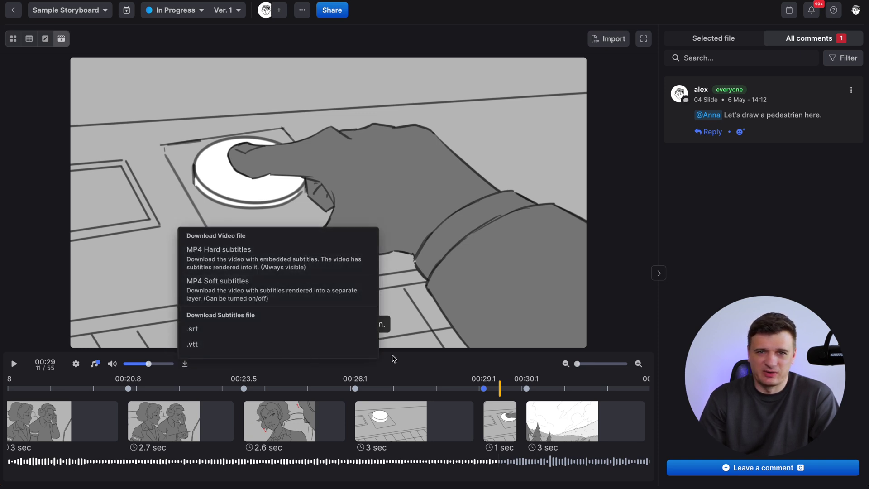
click(644, 39)
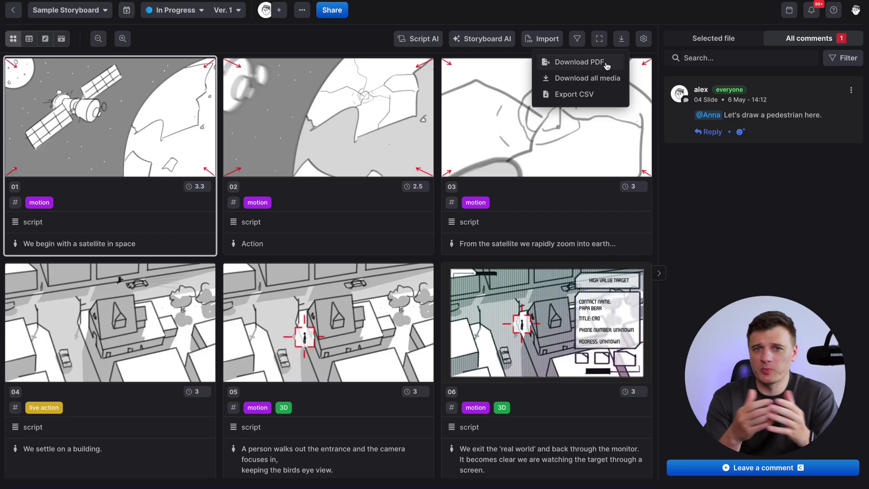
click(606, 66)
Set the PDF orientation to Landscape and the layout to Six frame grid
click(561, 118)
click(557, 138)
click(560, 173)
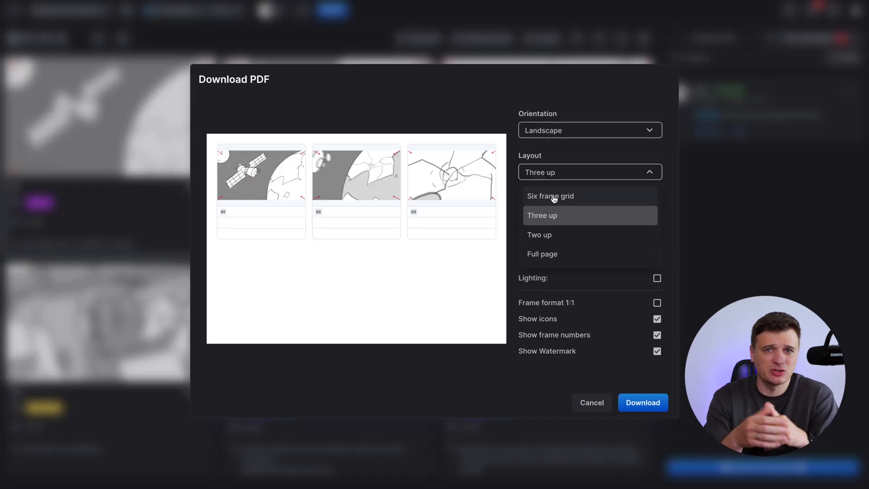
click(584, 194)
Exclude Action notes, icons and the watermark, then download the PDF
click(656, 261)
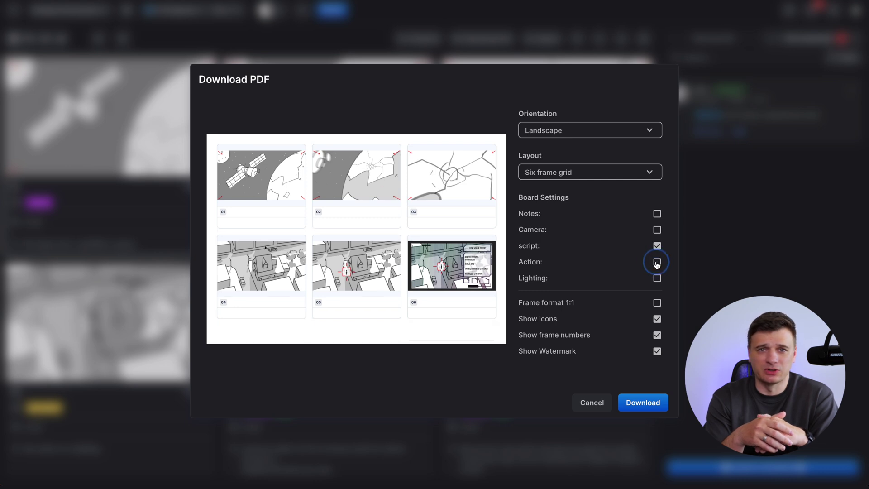
click(657, 319)
click(657, 351)
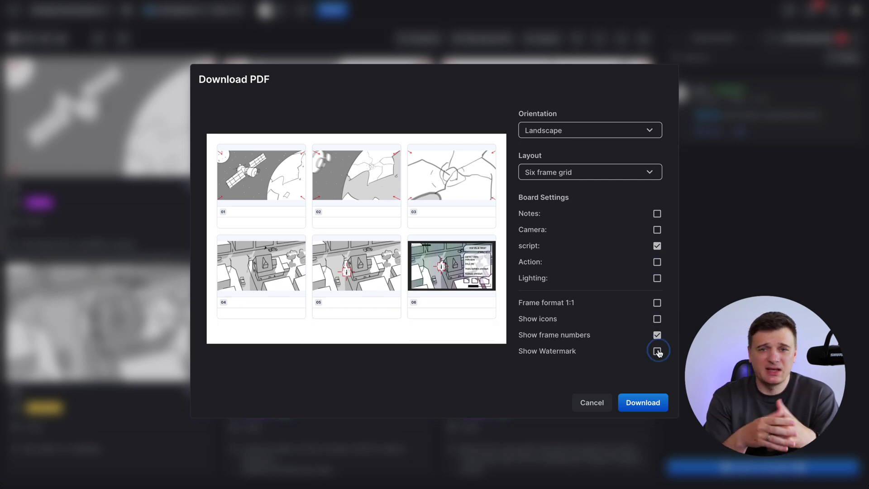
click(648, 408)
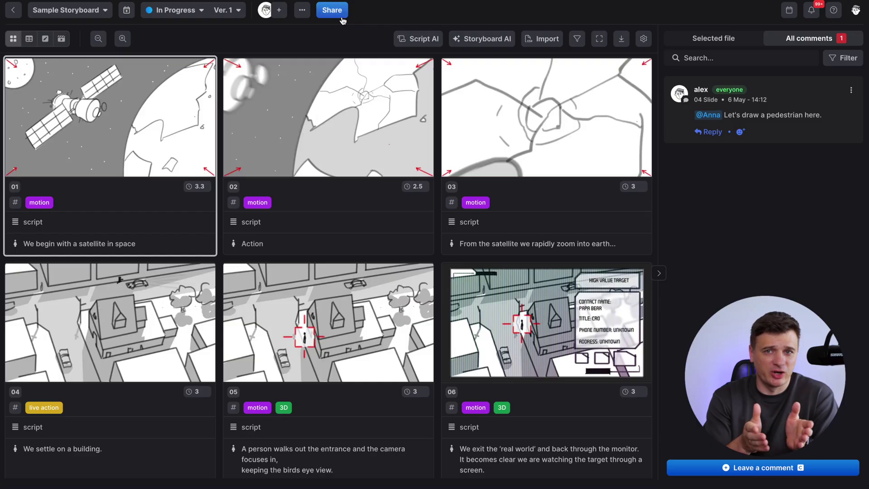
click(341, 17)
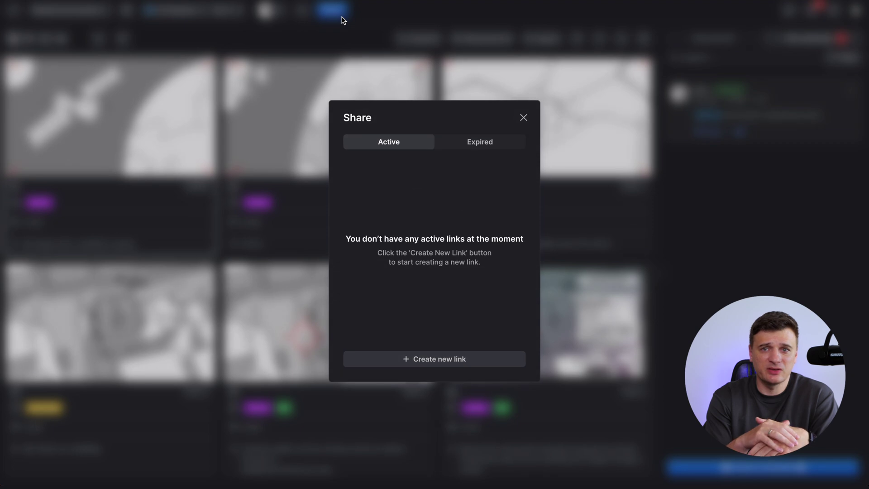
Start a new share link set to expire on 9 May, 2025
click(416, 359)
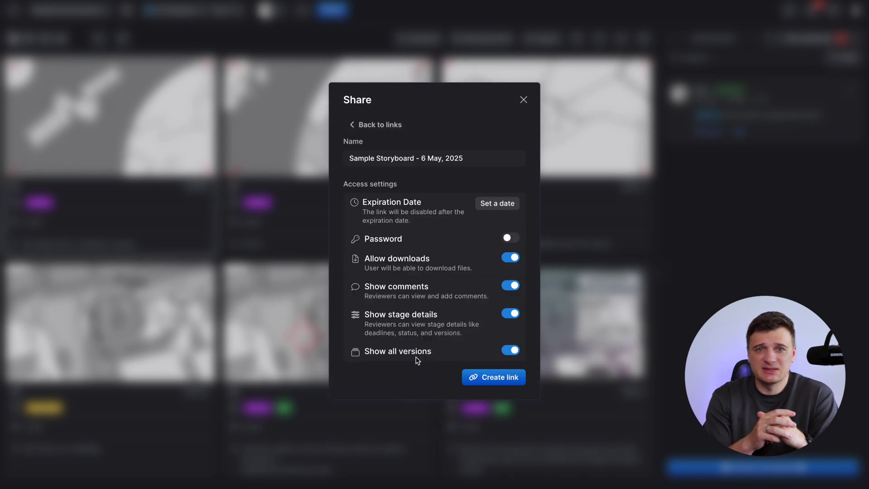
click(501, 204)
click(648, 268)
click(690, 410)
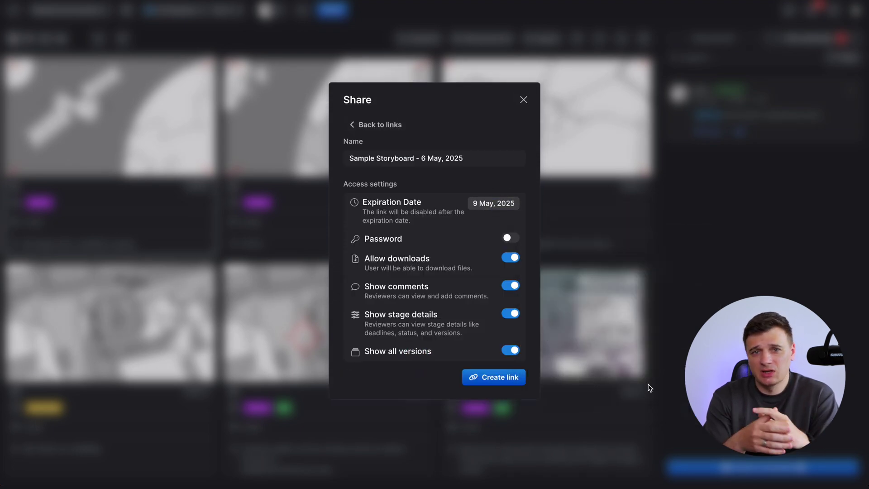
Protect the link with a generated password and create it
click(509, 238)
click(496, 242)
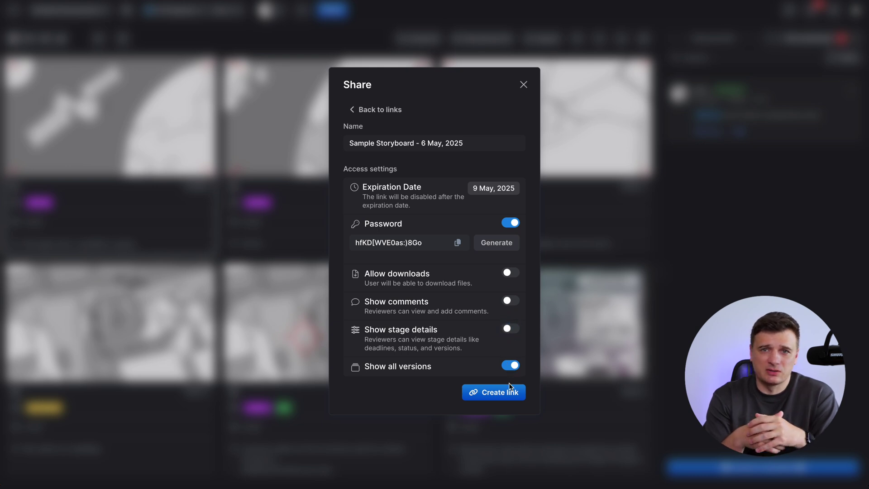
click(500, 393)
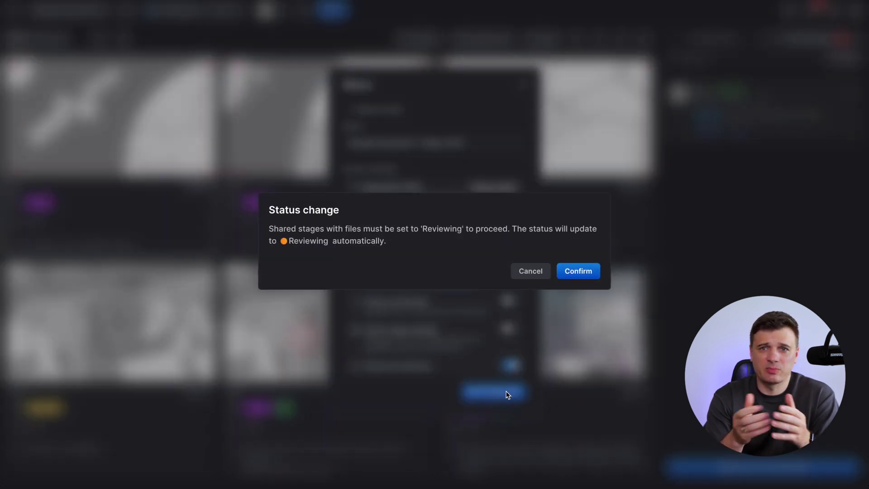
Confirm changing the stage status to Reviewing
click(590, 279)
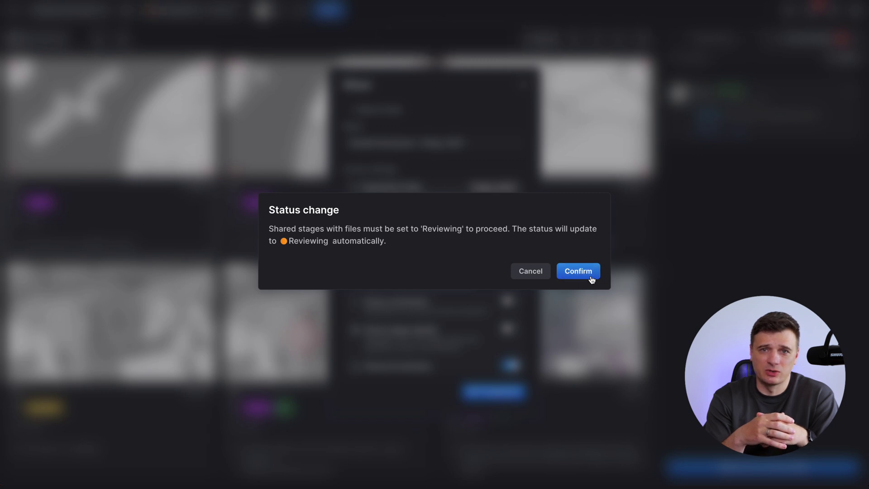